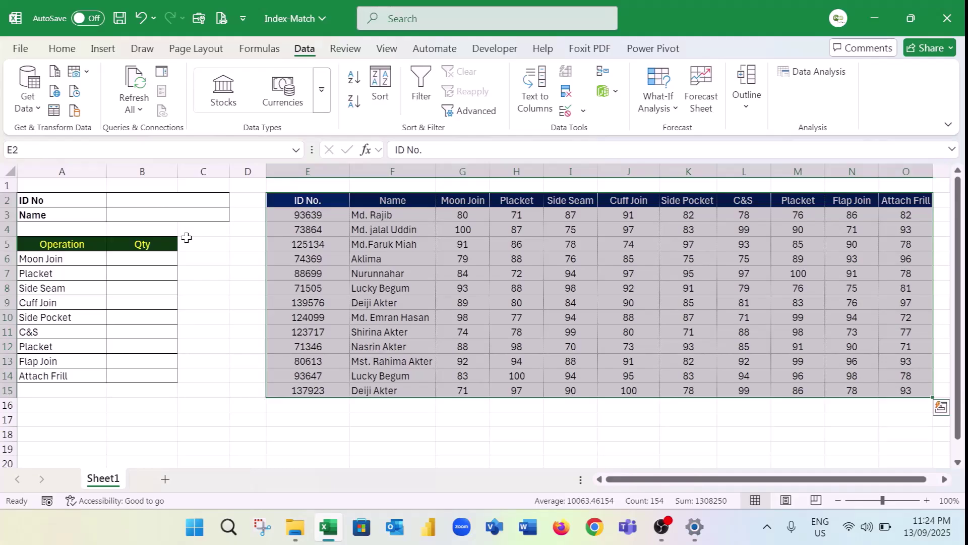
{"action": "left_click", "coordinate": [138, 197]}
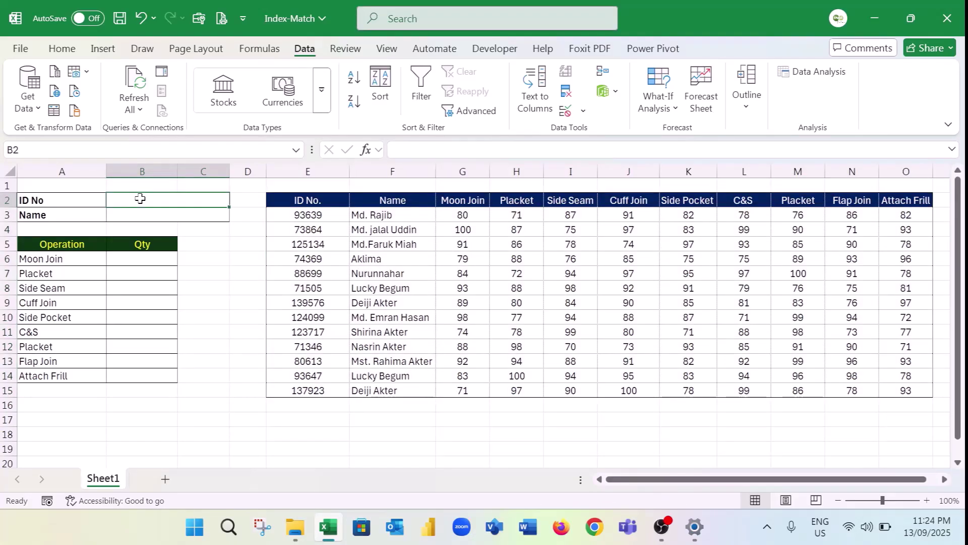
{"action": "left_click", "coordinate": [134, 216]}
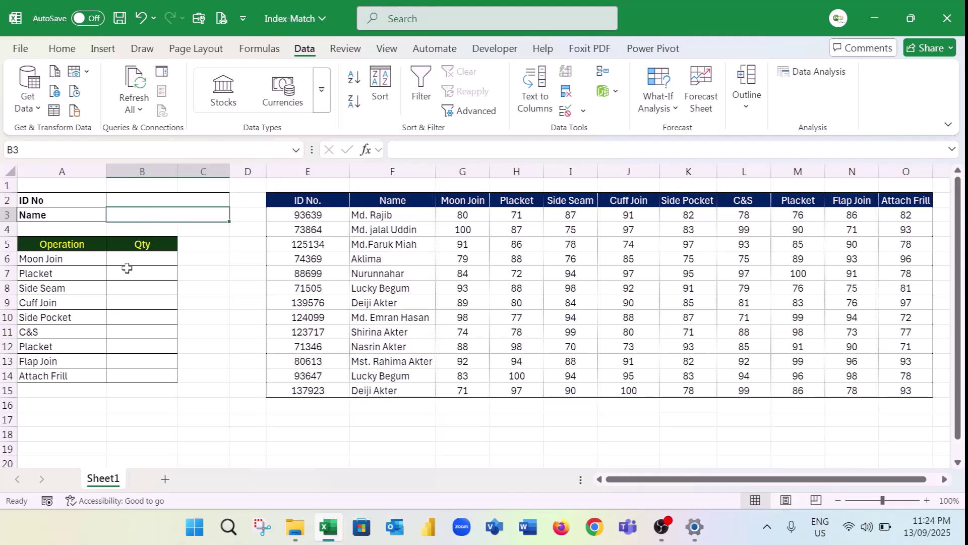
{"action": "left_click_drag", "start_coordinate": [126, 266], "coordinate": [130, 375]}
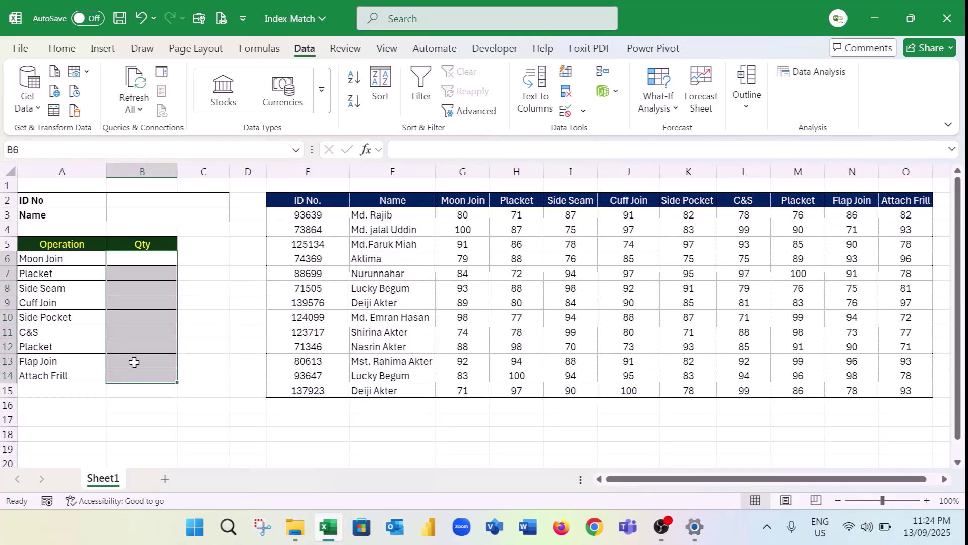
{"action": "left_click", "coordinate": [184, 274]}
{"action": "left_click", "coordinate": [173, 200]}
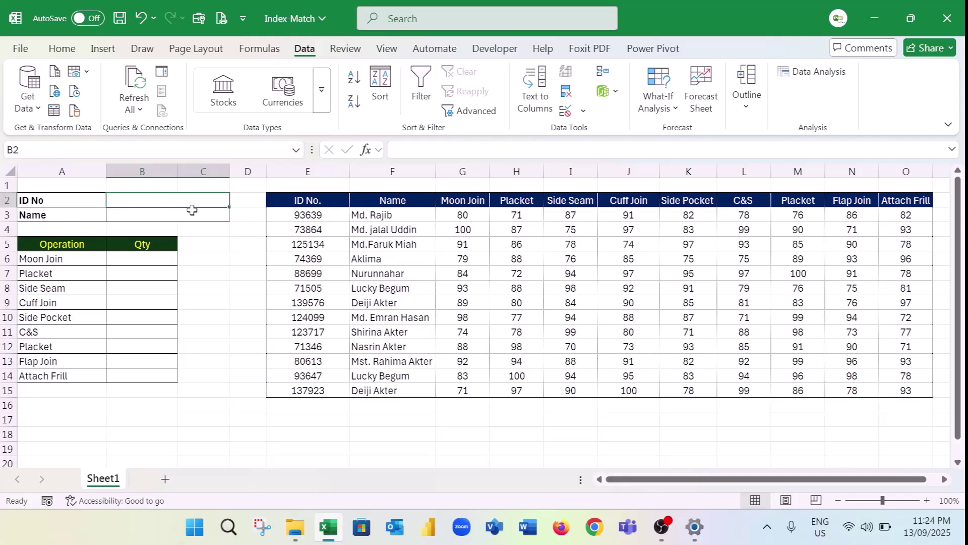
- Copy the first employee's ID number from E3 into the ID No cell B2
{"action": "left_click", "coordinate": [299, 225]}
{"action": "left_click", "coordinate": [303, 216]}
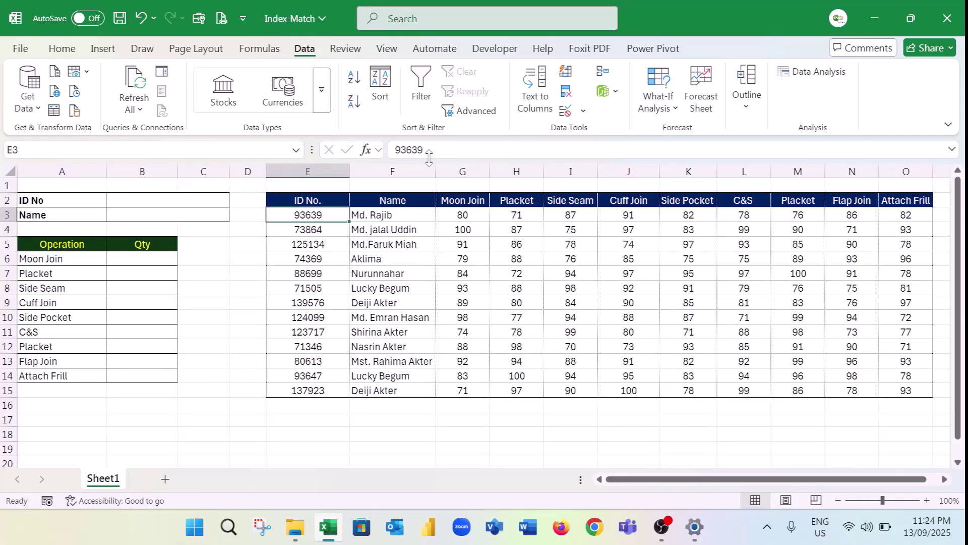
{"action": "left_click_drag", "start_coordinate": [427, 150], "coordinate": [340, 149]}
{"action": "key", "text": "ctrl+c"}
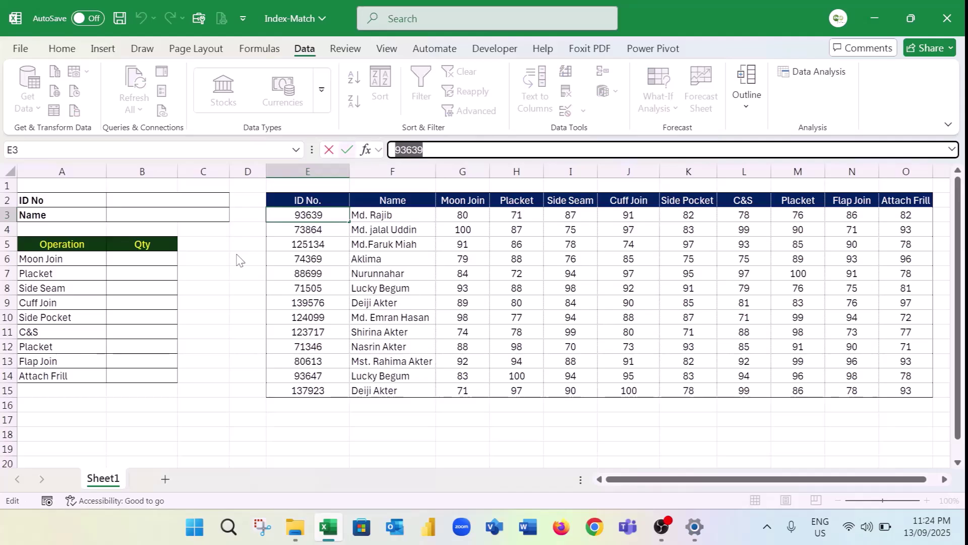
{"action": "left_click", "coordinate": [179, 200]}
{"action": "key", "text": "ctrl+v"}
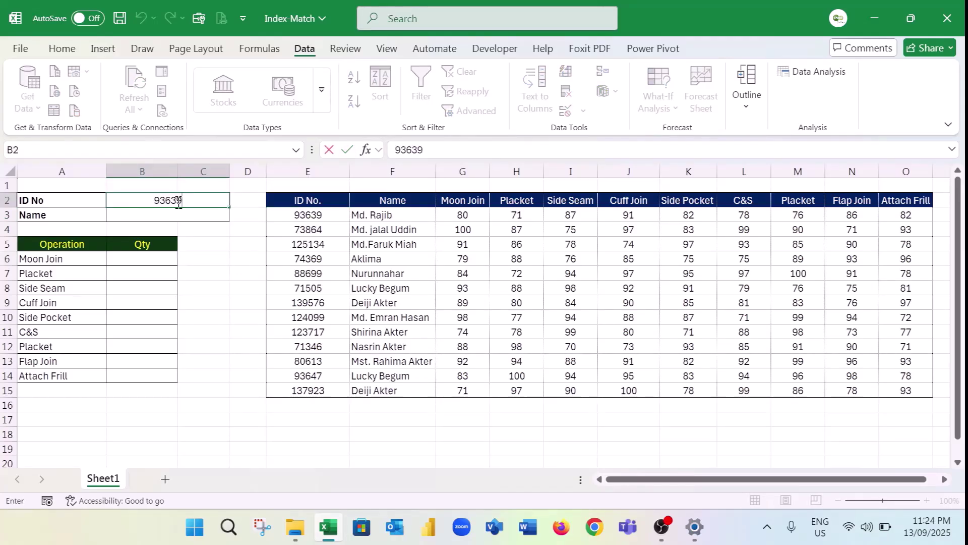
- Enter the formula =INDEX(F3:F15,1,1) in the Name cell B3 to return the first name in the list
{"action": "left_click", "coordinate": [182, 213]}
{"action": "type", "text": "=index"}
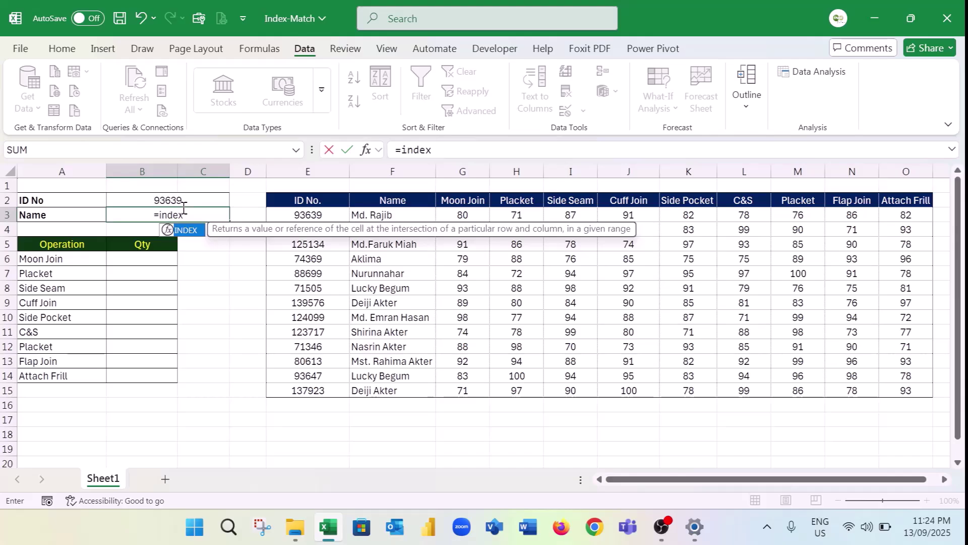
{"action": "key", "text": "Tab"}
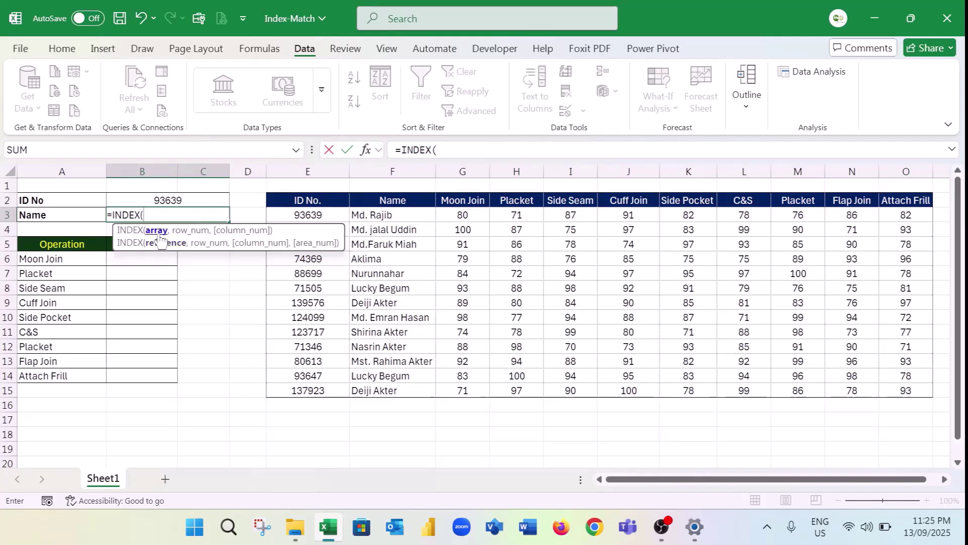
{"action": "left_click_drag", "start_coordinate": [381, 215], "coordinate": [400, 392]}
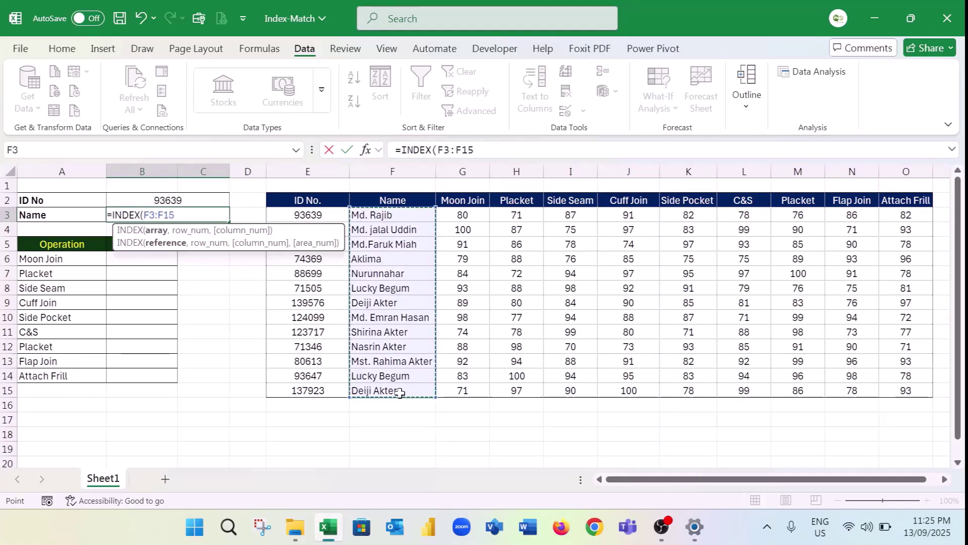
{"action": "type", "text": ","}
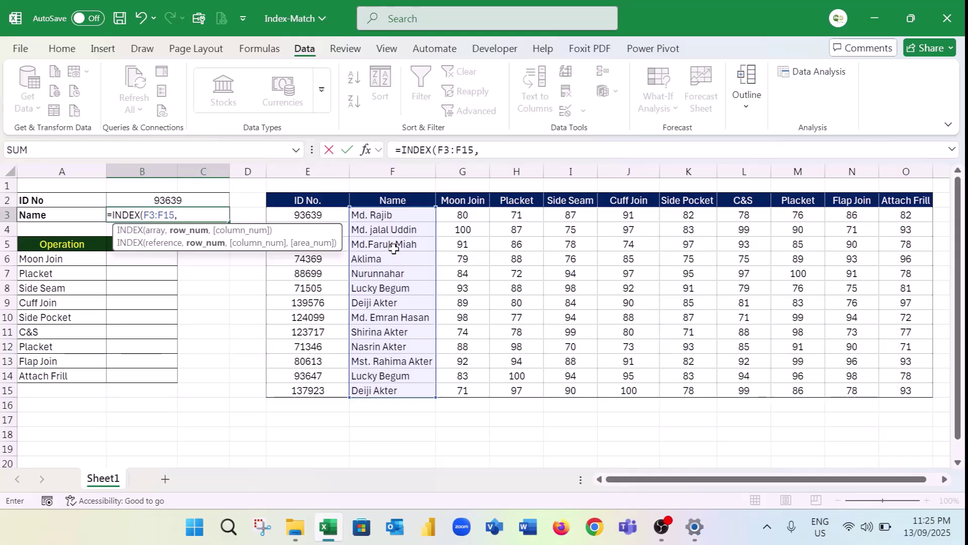
{"action": "type", "text": "1"}
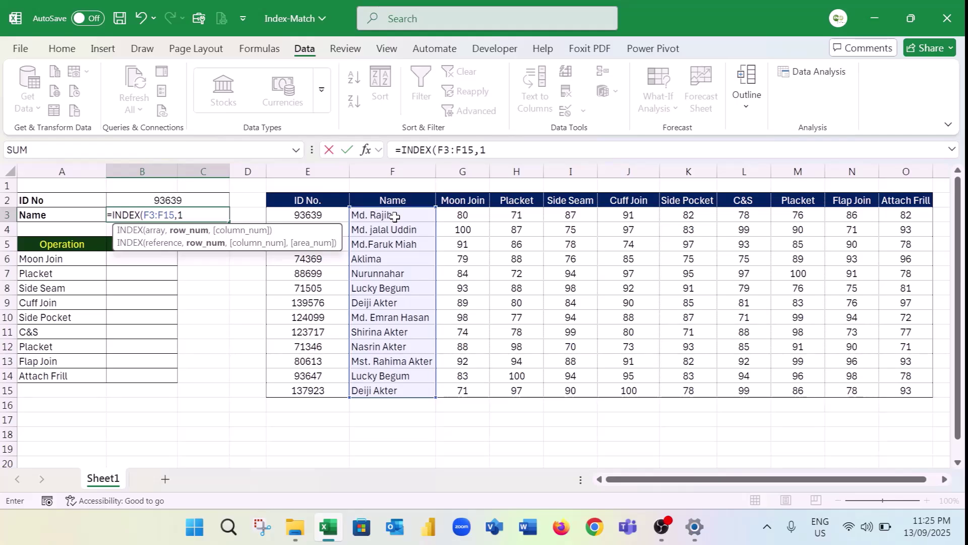
{"action": "type", "text": ",1"}
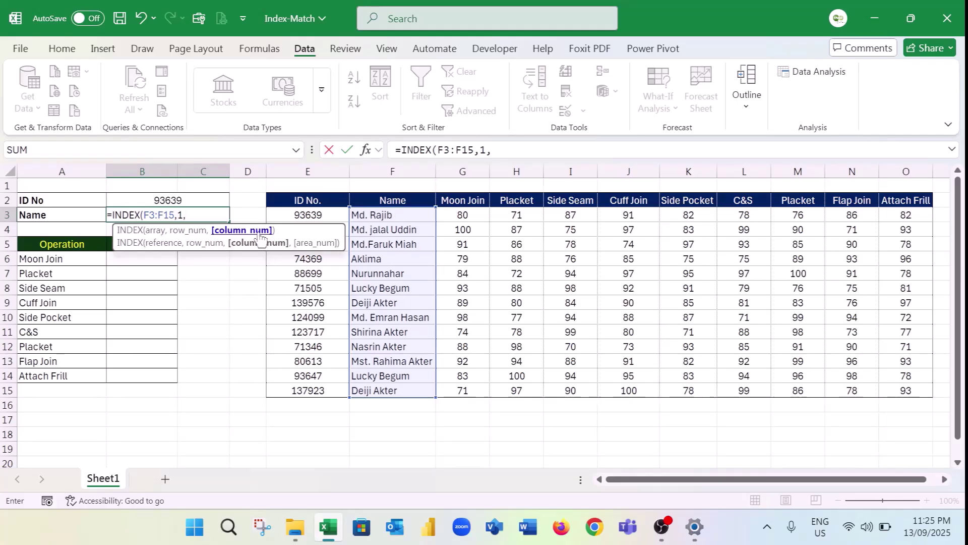
{"action": "type", "text": ")"}
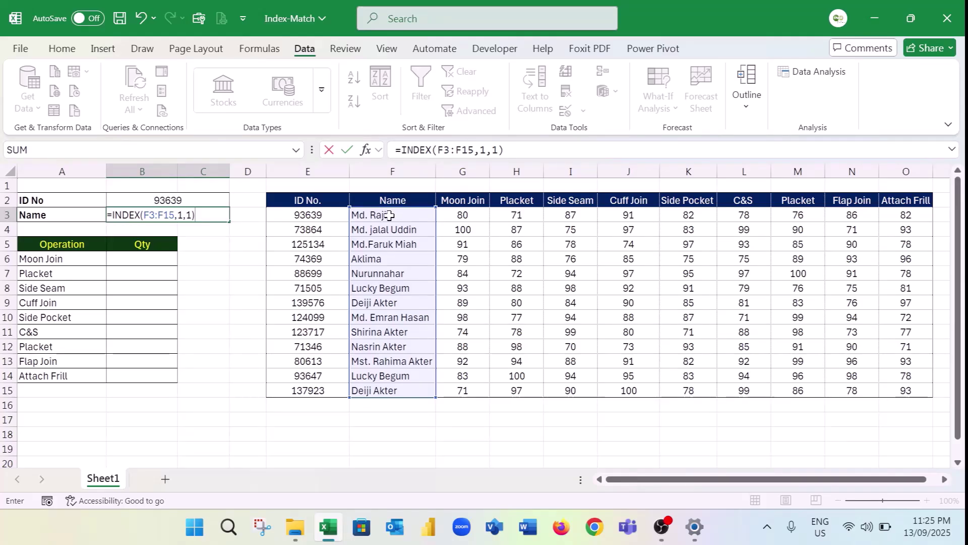
{"action": "key", "text": "ctrl+Return"}
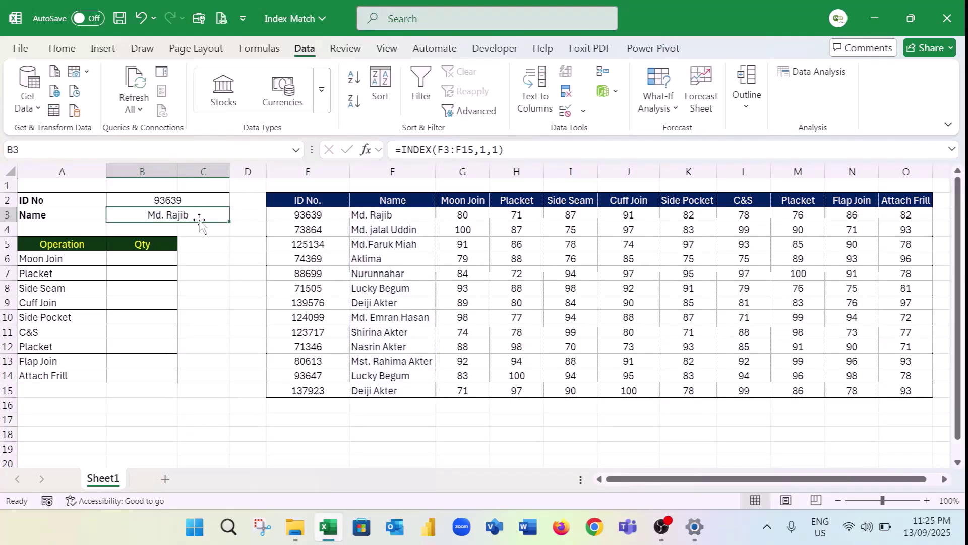
{"action": "key", "text": "Up"}
{"action": "left_click", "coordinate": [198, 211]}
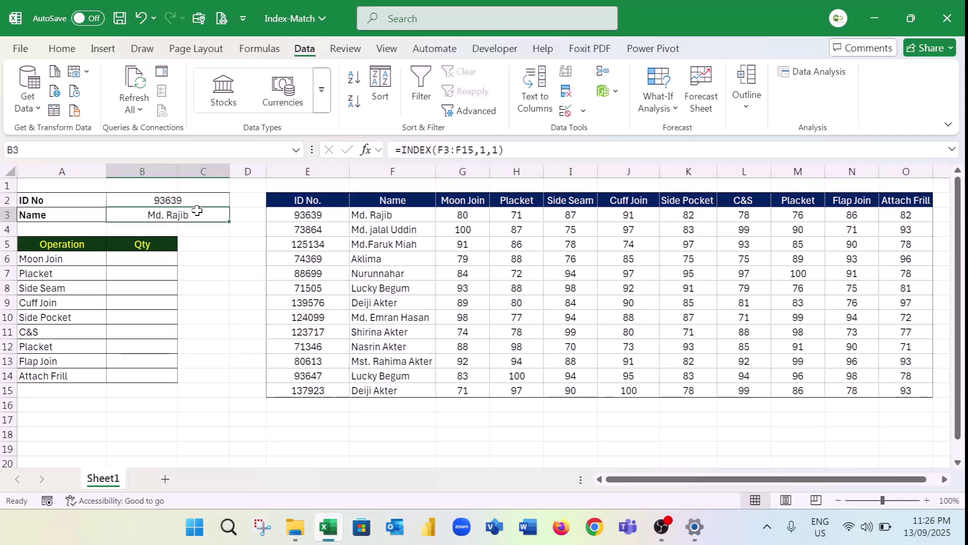
- Try the exact-match formula =MATCH(B2,E3:E15,0) in the empty cell C16
{"action": "key", "text": "Up"}
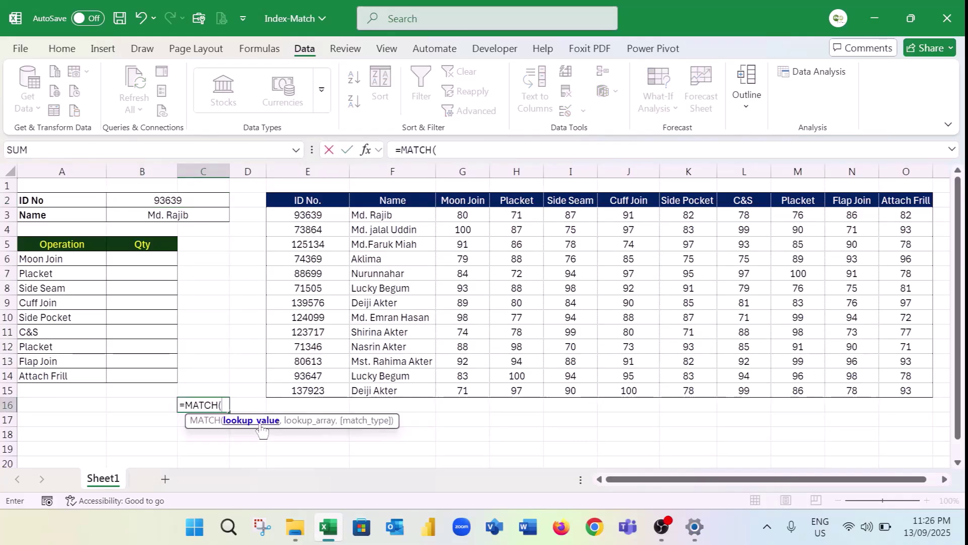
{"action": "left_click", "coordinate": [175, 195]}
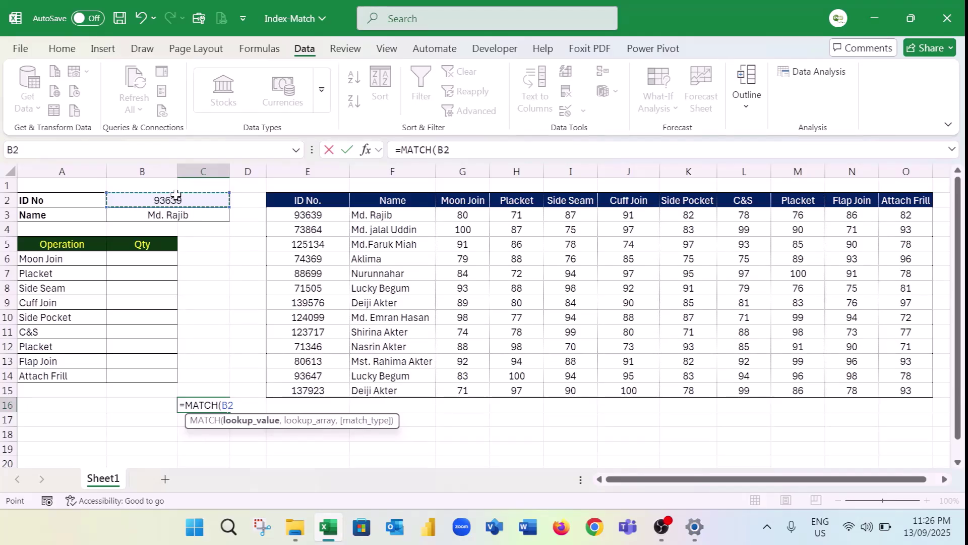
{"action": "type", "text": ","}
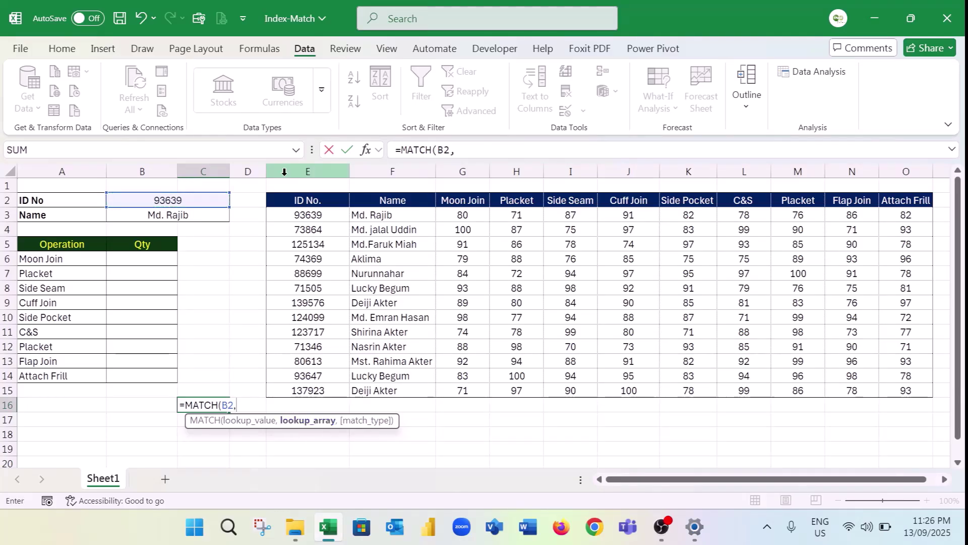
{"action": "left_click_drag", "start_coordinate": [307, 214], "coordinate": [334, 399]}
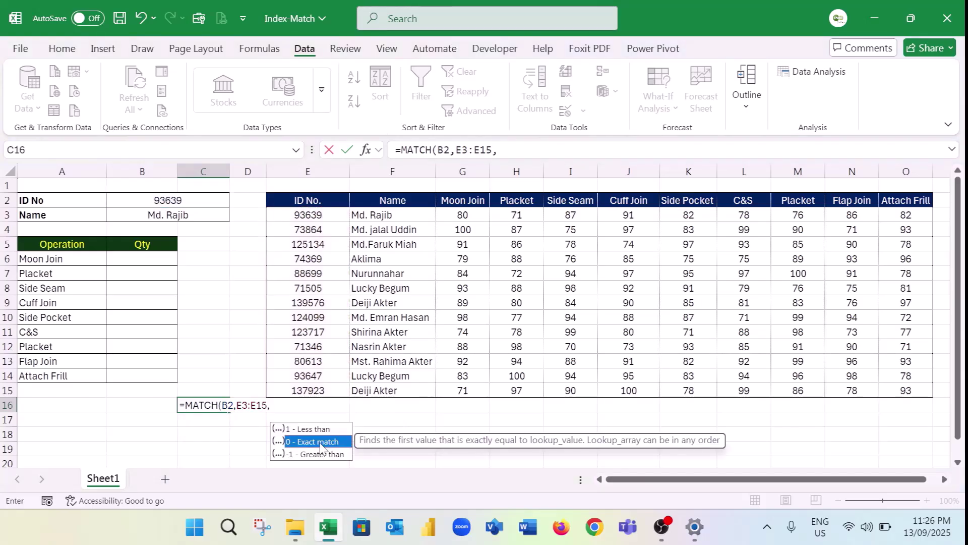
{"action": "double_click", "coordinate": [320, 446]}
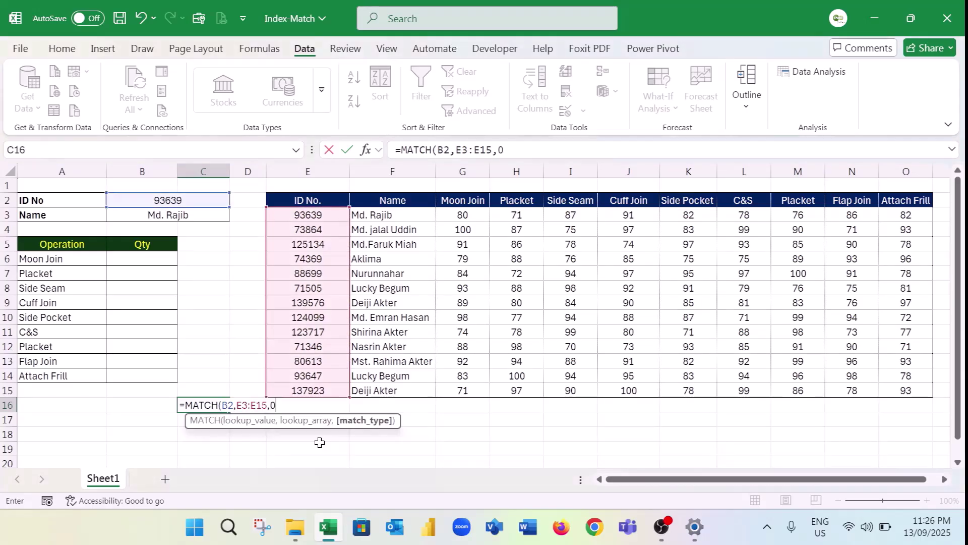
{"action": "key", "text": "Escape"}
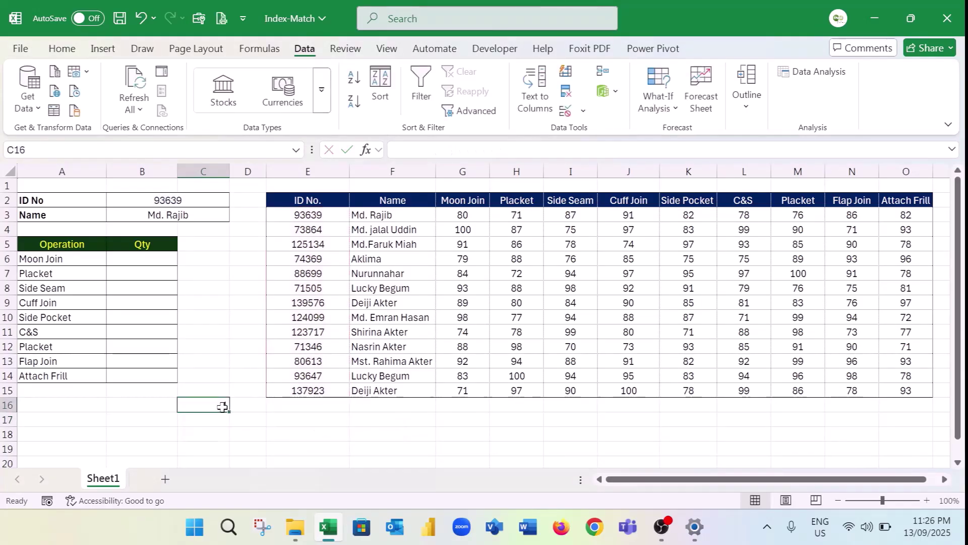
- Replace the ID number in B2 with the third employee's ID from E5
{"action": "left_click", "coordinate": [468, 153]}
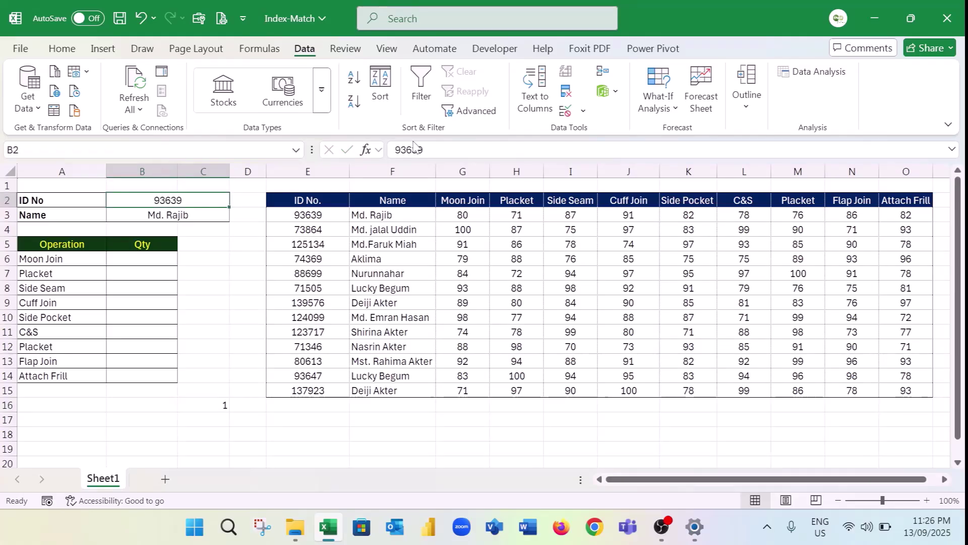
{"action": "type", "text": "125134"}
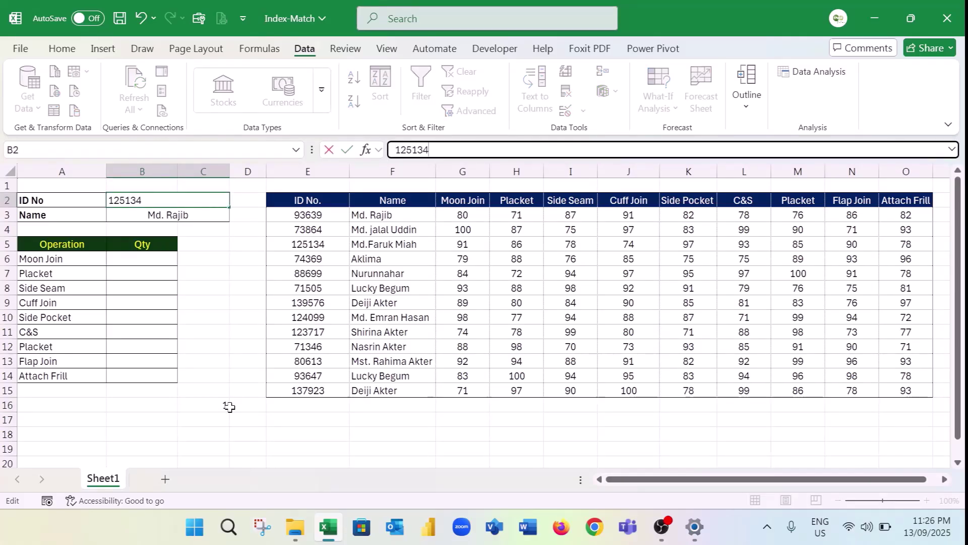
{"action": "left_click", "coordinate": [388, 247]}
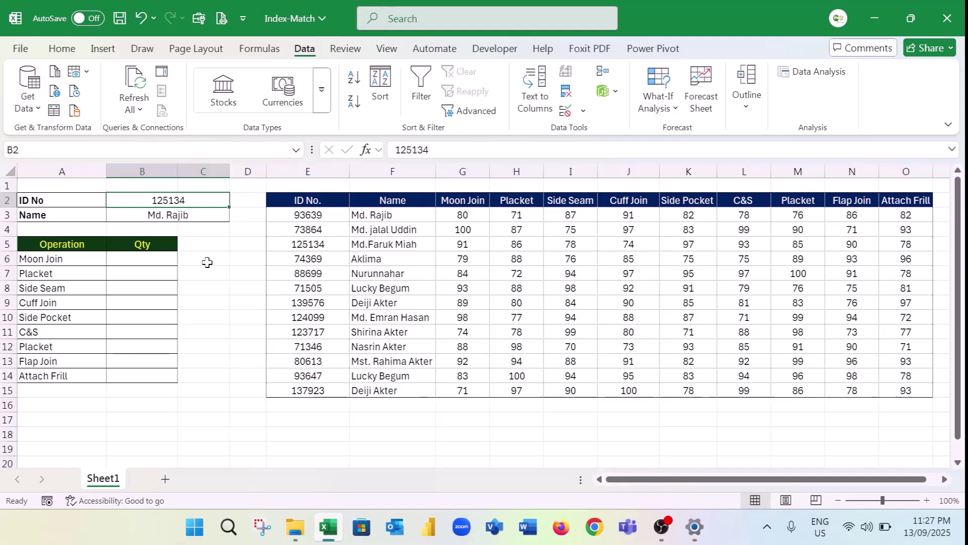
- Replace the fixed row number in B3 with a nested match, making the formula =INDEX(F3:F15,MATCH(B2,E3:E15,0),1)
{"action": "key", "text": "Down"}
{"action": "left_click", "coordinate": [510, 151]}
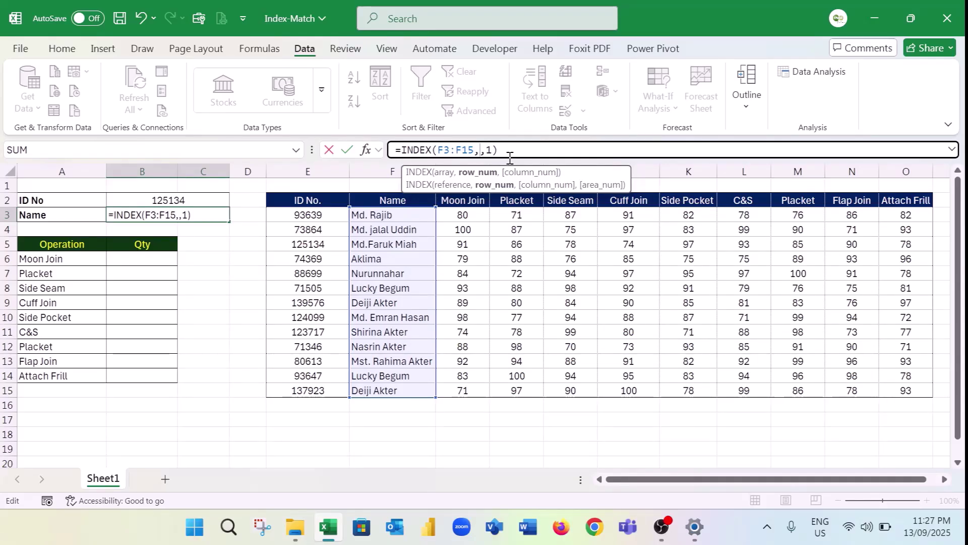
{"action": "type", "text": "Match"}
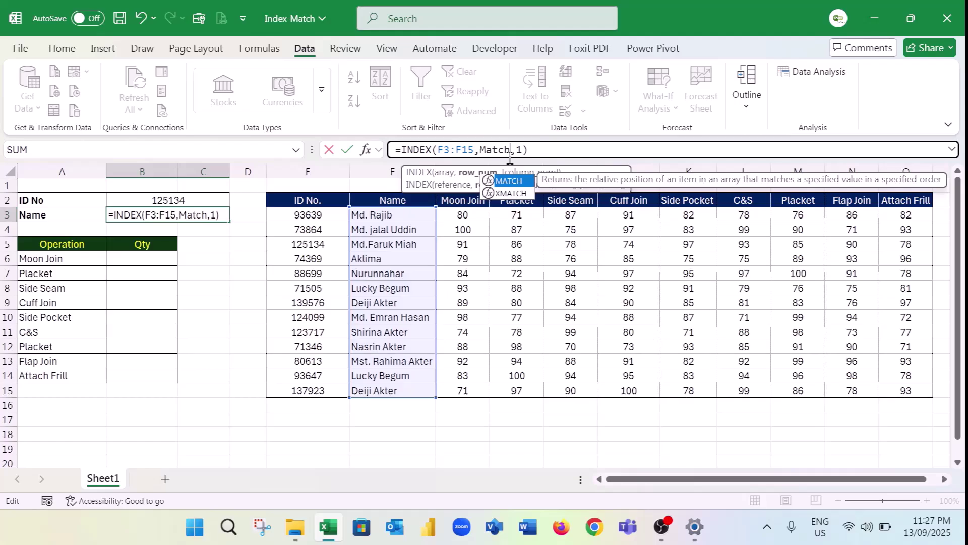
{"action": "type", "text": "()"}
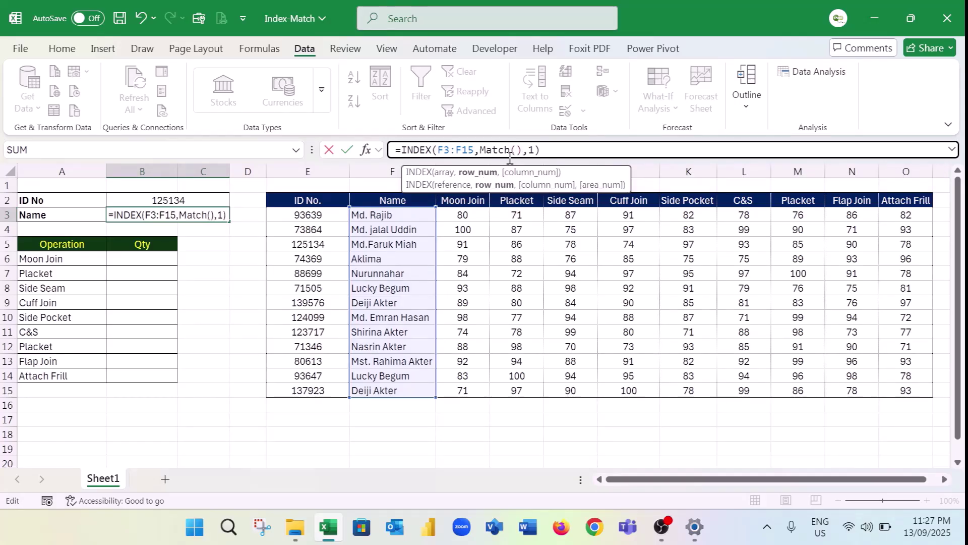
{"action": "left_click", "coordinate": [516, 152]}
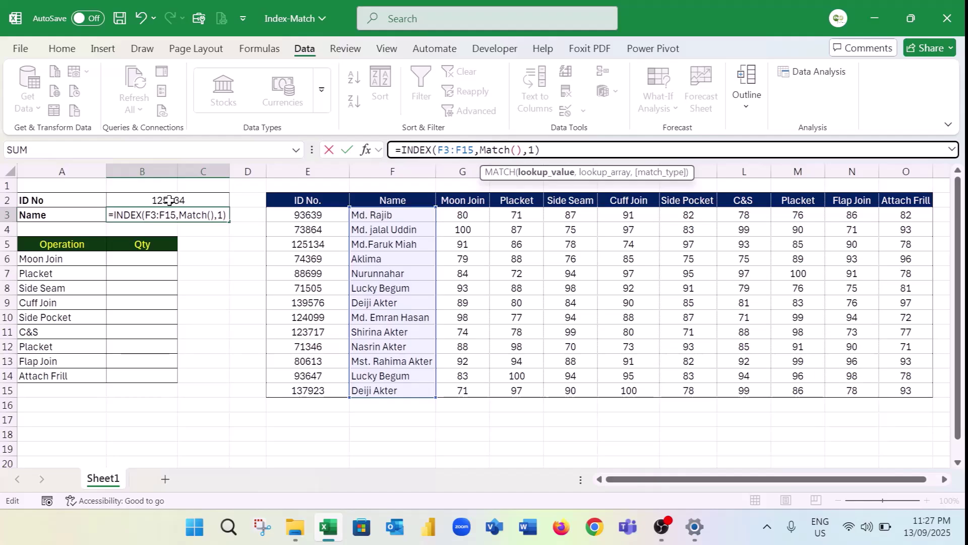
{"action": "left_click", "coordinate": [168, 200]}
{"action": "type", "text": ","}
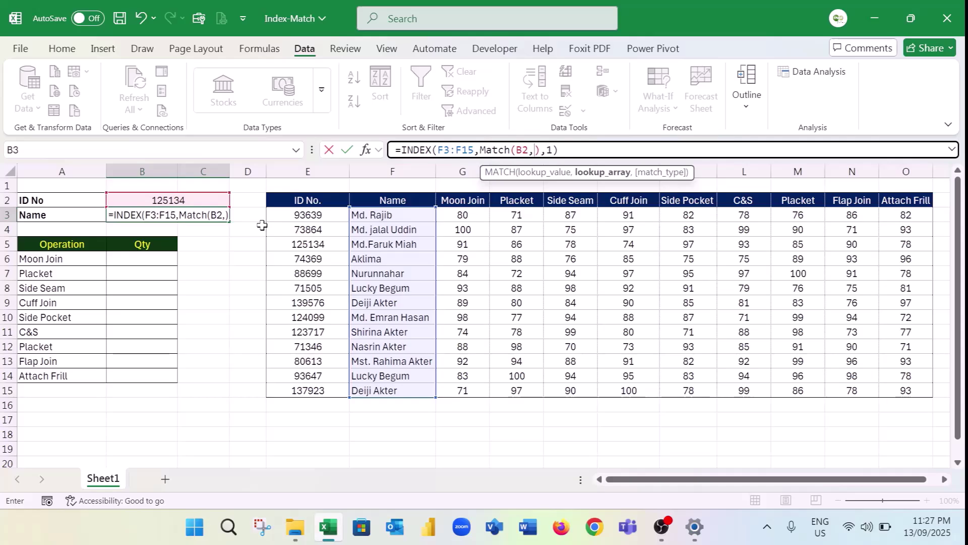
{"action": "left_click_drag", "start_coordinate": [308, 215], "coordinate": [308, 390]}
{"action": "type", "text": ",0"}
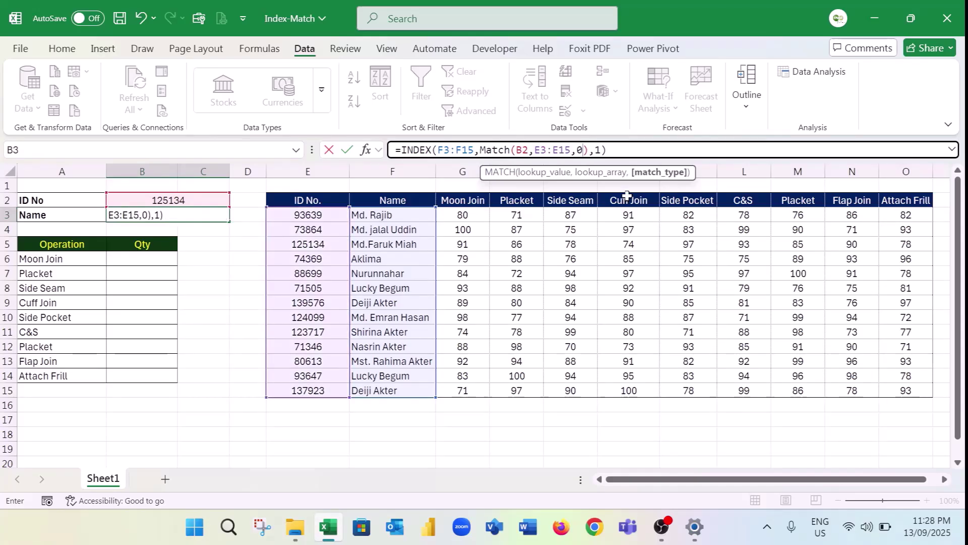
{"action": "key", "text": "ctrl+Return"}
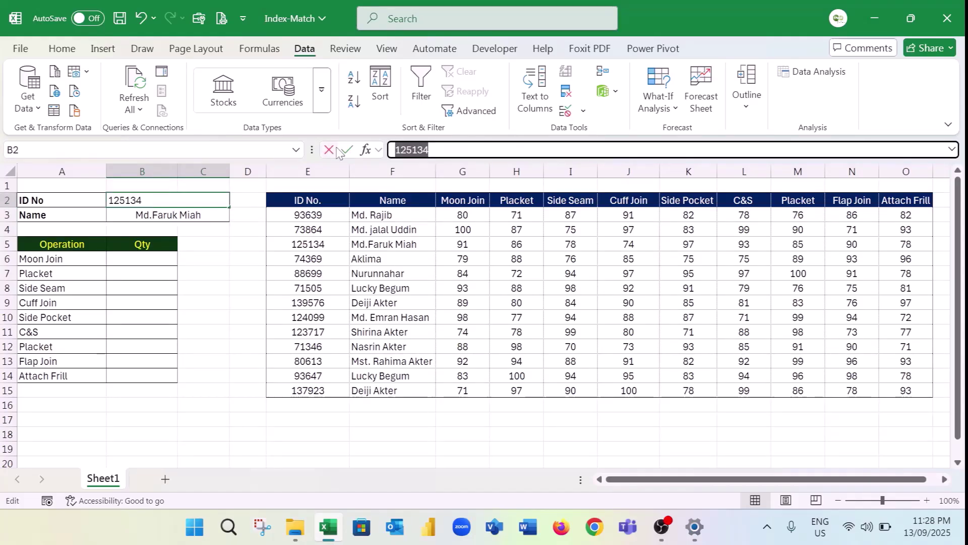
- Set the ID No cell B2 to the first employee's ID number from E3
{"action": "type", "text": "93639"}
{"action": "key", "text": "Return"}
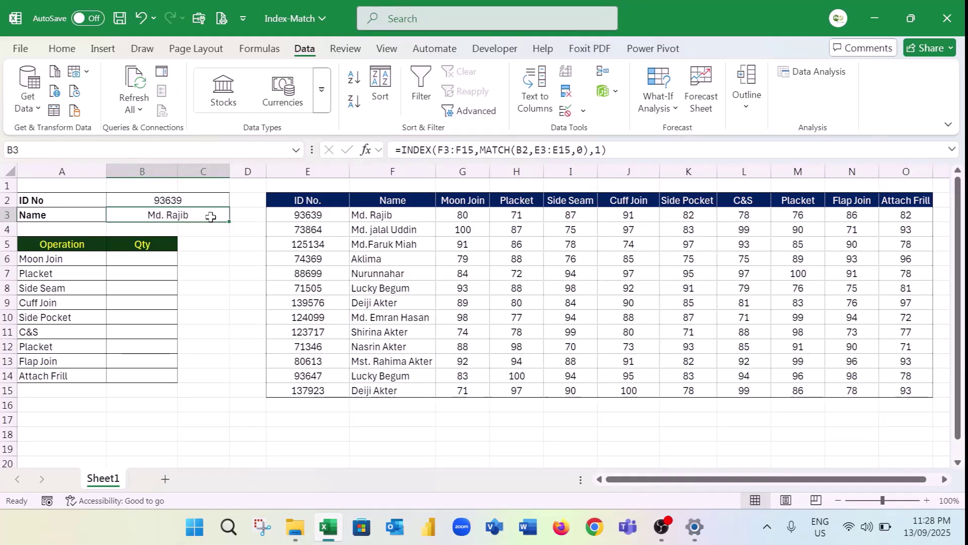
- Start an INDEX formula in the Moon Join quantity cell B6 with the data range E3:O15 as its array
{"action": "key", "text": "Down"}
{"action": "key", "text": "Down"}
{"action": "key", "text": "Down"}
{"action": "type", "text": "=INDEX("}
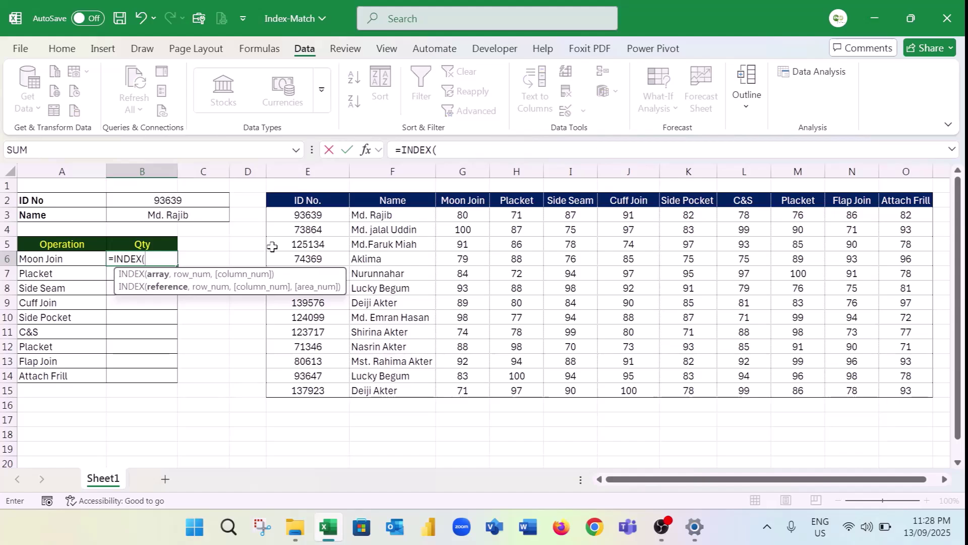
{"action": "left_click_drag", "start_coordinate": [275, 215], "coordinate": [900, 372]}
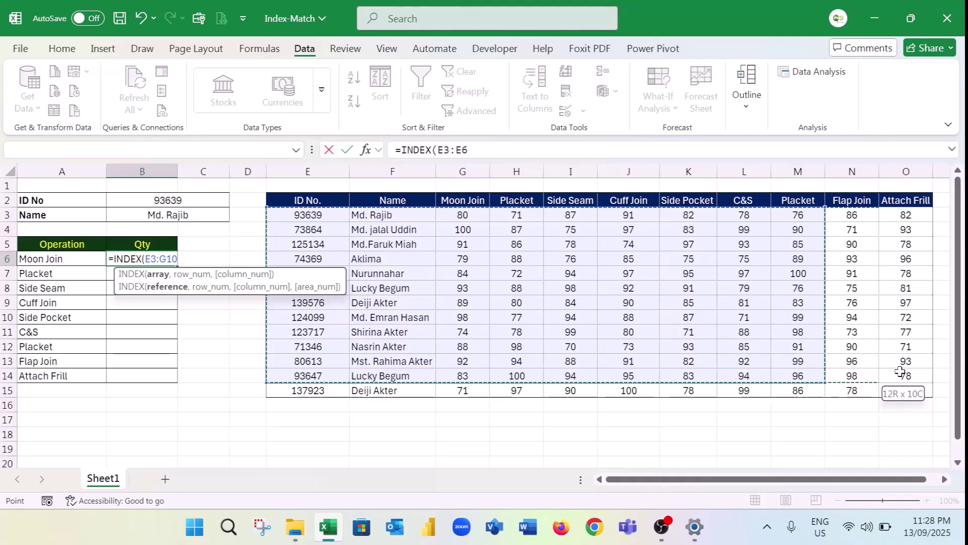
{"action": "left_click_drag", "start_coordinate": [900, 372], "coordinate": [906, 389]}
{"action": "type", "text": ","}
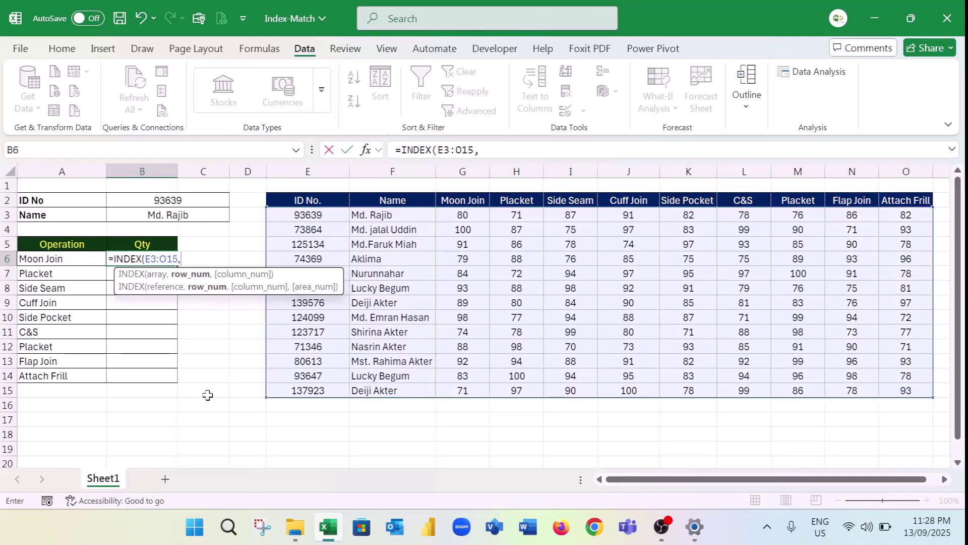
- Add the nested row lookup MATCH(B2,E3:E15,0) as the row number of the INDEX formula in B6
{"action": "type", "text": "Match"}
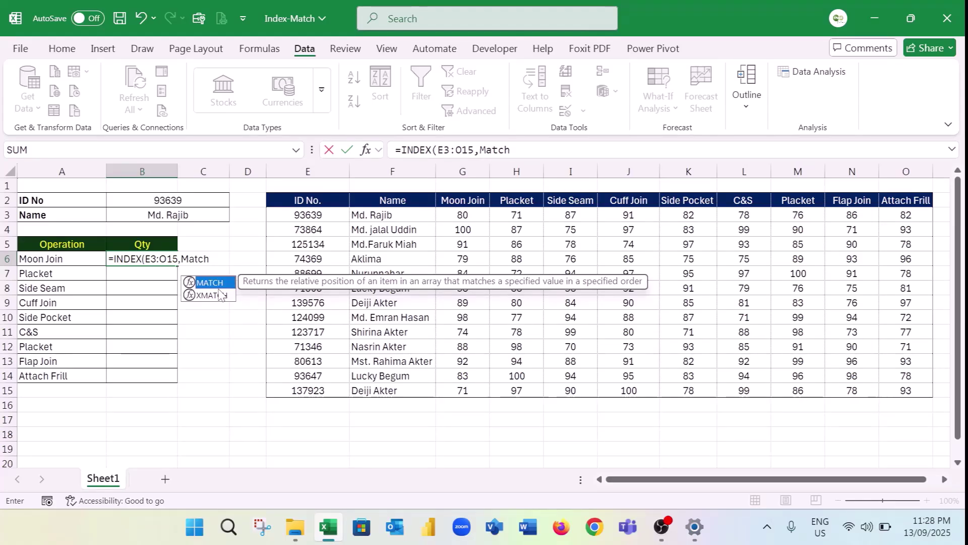
{"action": "key", "text": "Tab"}
{"action": "type", "text": "B2,E3:E15,0),"}
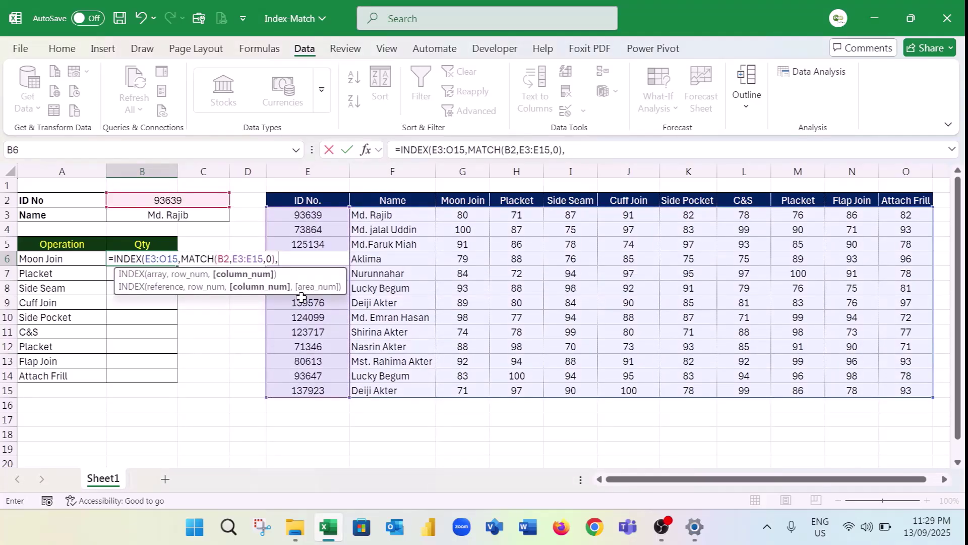
- Complete the B6 formula with the column lookup, making it =INDEX(E3:O15,MATCH(B2,E3:E15,0),MATCH(A6,E2:O2,0))
{"action": "type", "text": "Match"}
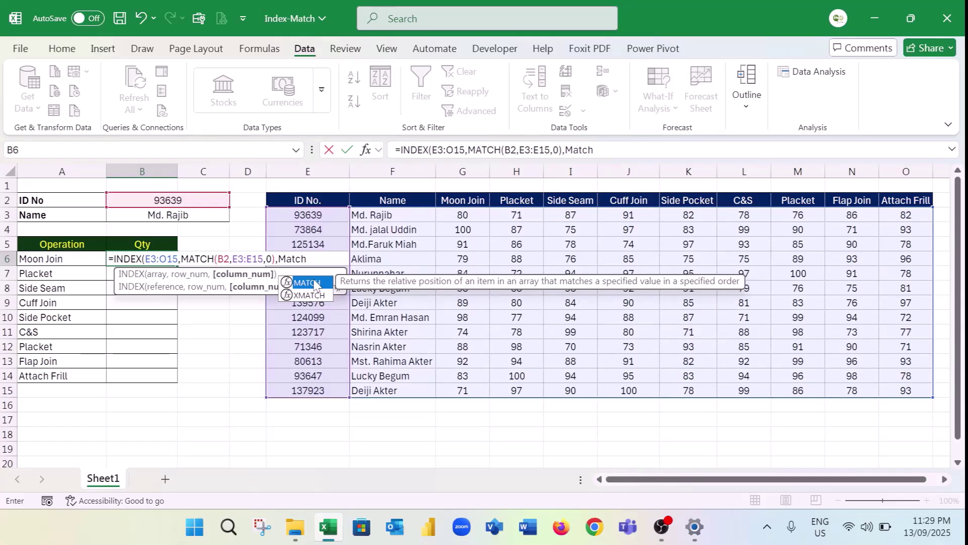
{"action": "double_click", "coordinate": [313, 283]}
{"action": "left_click_drag", "start_coordinate": [308, 200], "coordinate": [462, 200]}
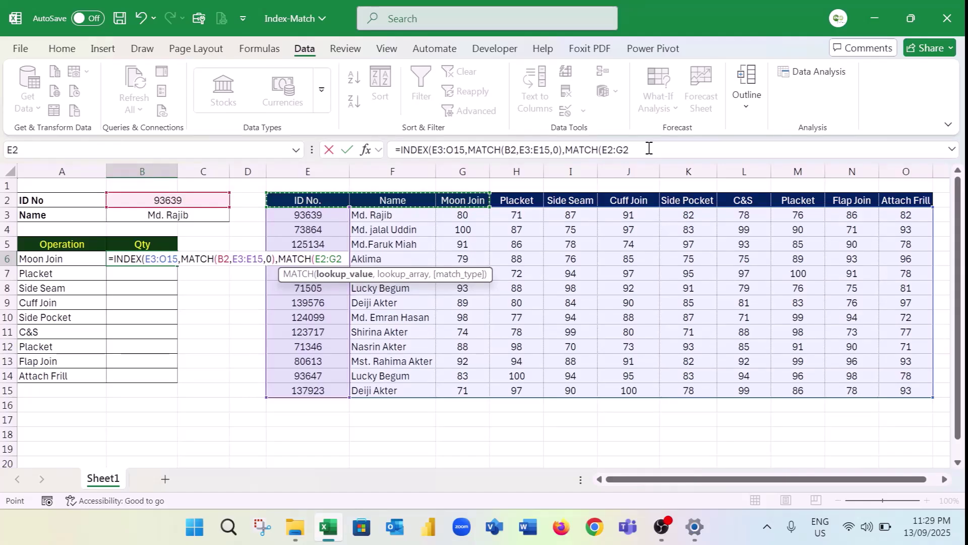
{"action": "left_click", "coordinate": [50, 255]}
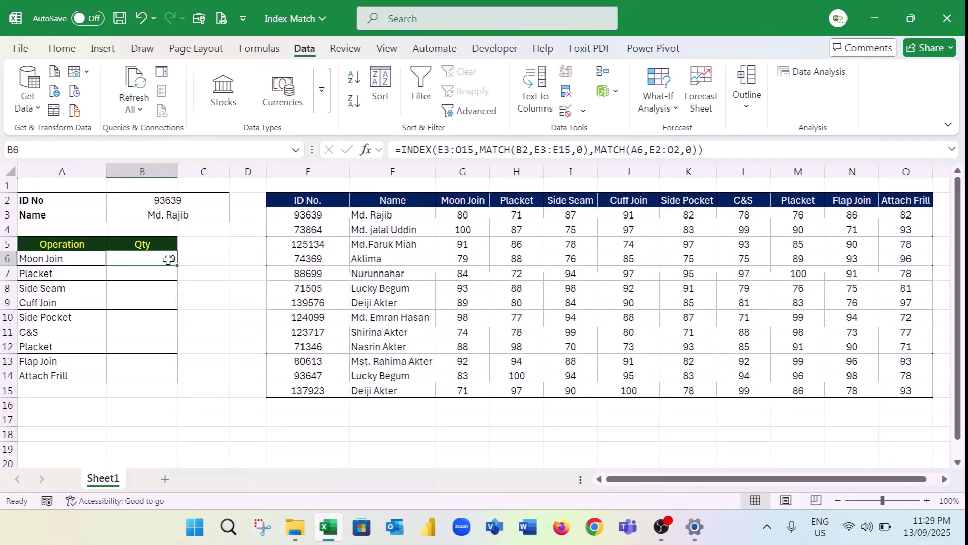
- Make the B6 formula's table, ID cell and lookup range references absolute, keeping A6 relative, and fill it down to B14
{"action": "left_click", "coordinate": [440, 150]}
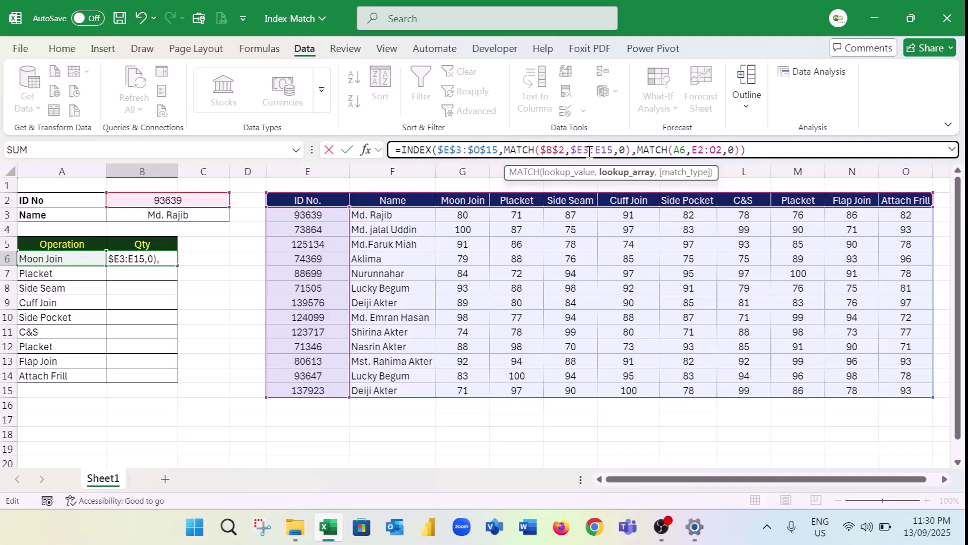
{"action": "left_click_drag", "start_coordinate": [177, 265], "coordinate": [184, 382]}
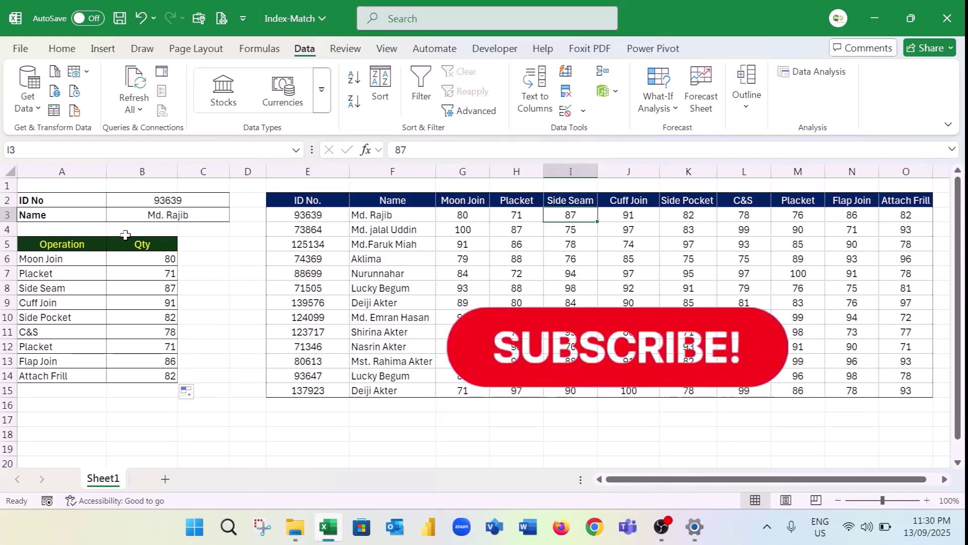
- Set the ID No cell B2 to the sixth employee's ID and check the returned name against E8:F8
{"action": "left_click_drag", "start_coordinate": [308, 288], "coordinate": [391, 288]}
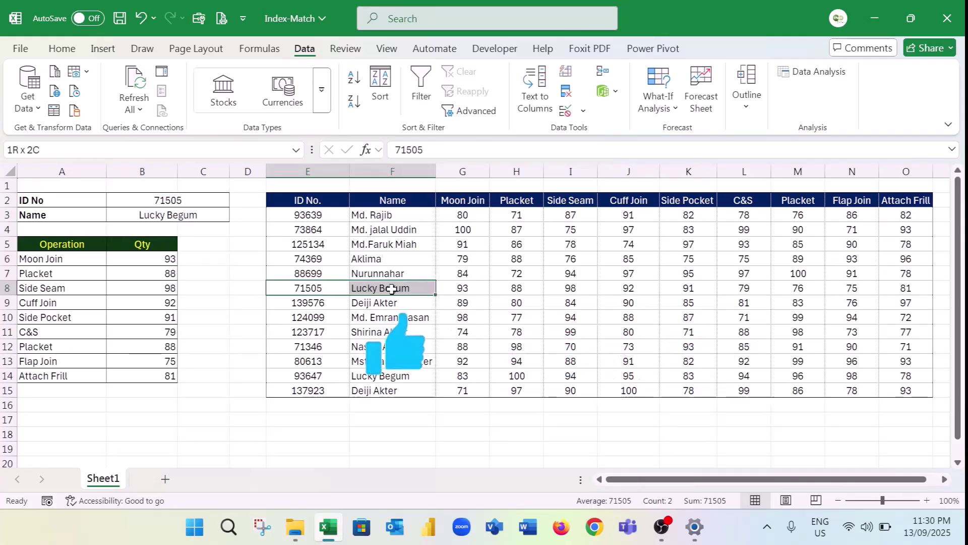